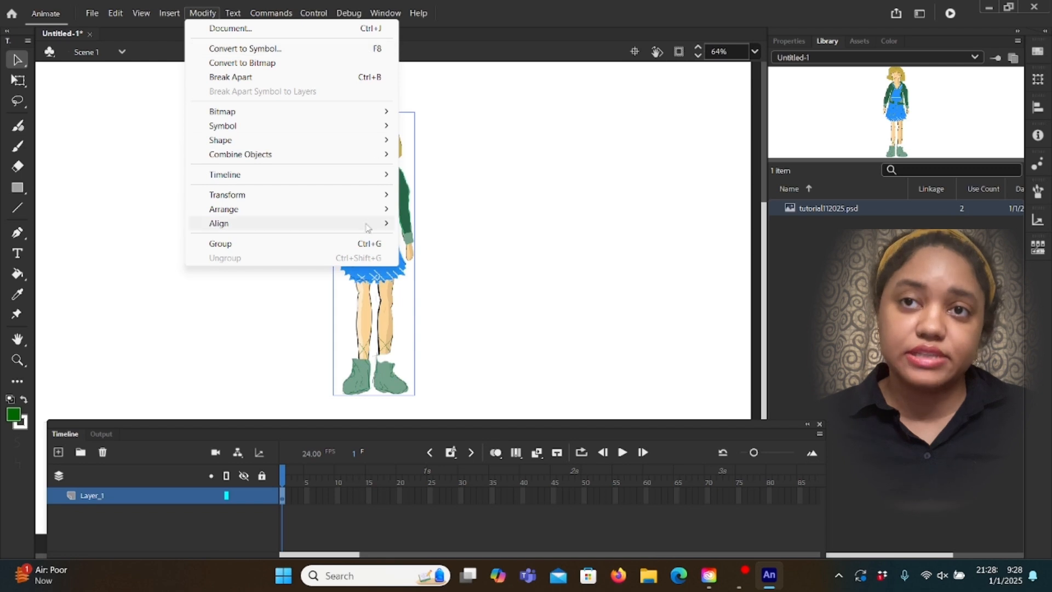
Convert the girl drawing on the stage to a Graphic symbol named girlinblue.
right_click(408, 276)
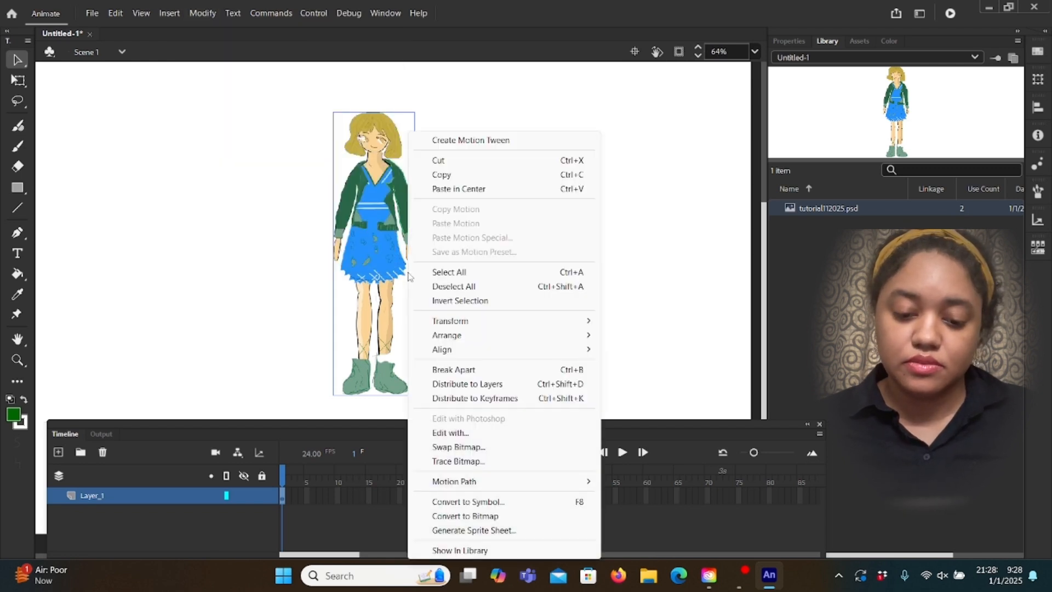
left_click(492, 502)
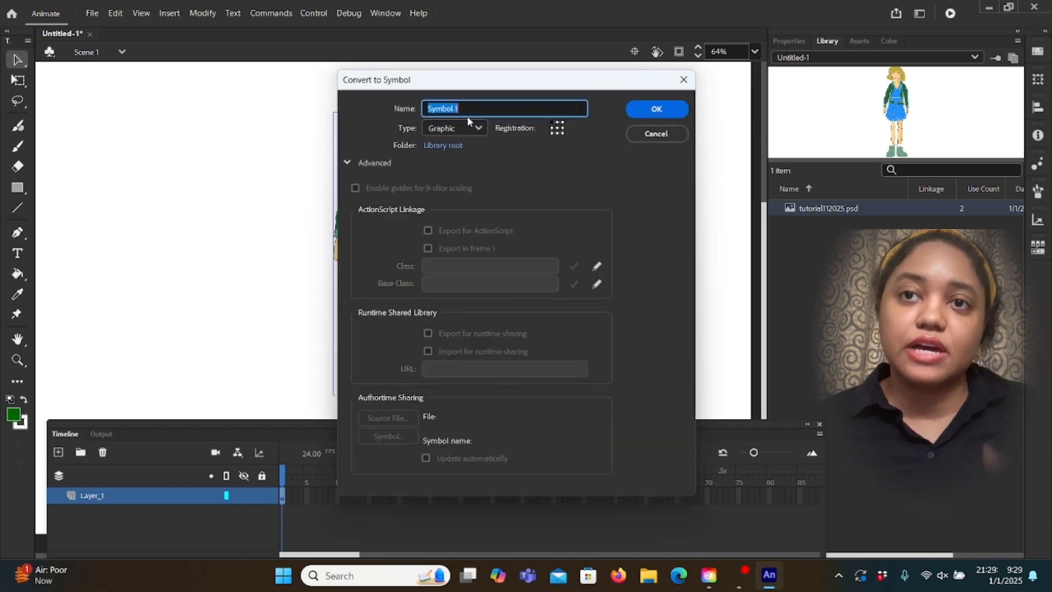
left_click(461, 128)
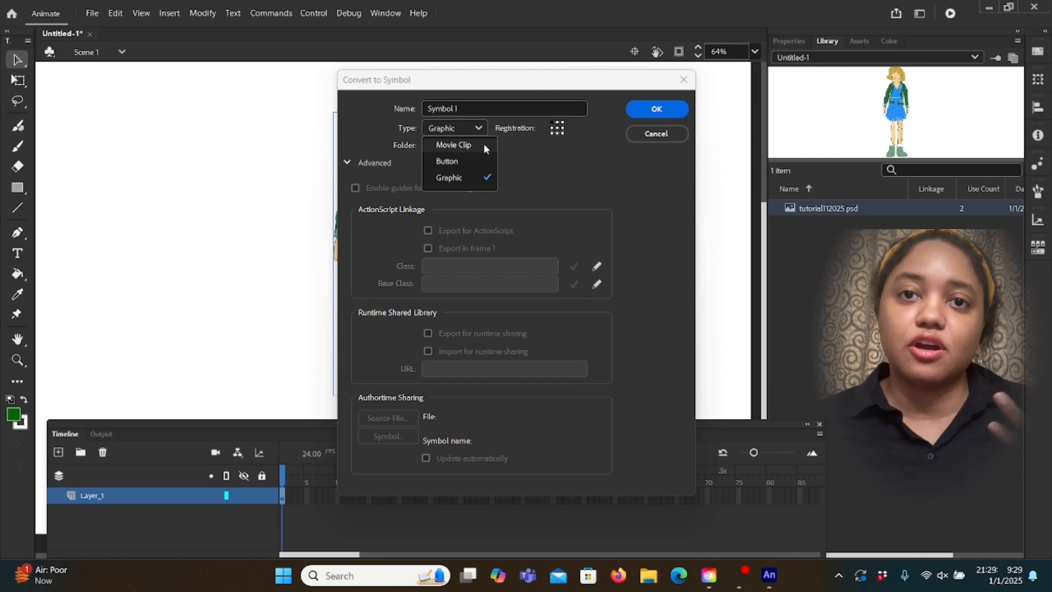
left_click(472, 172)
left_click(473, 109)
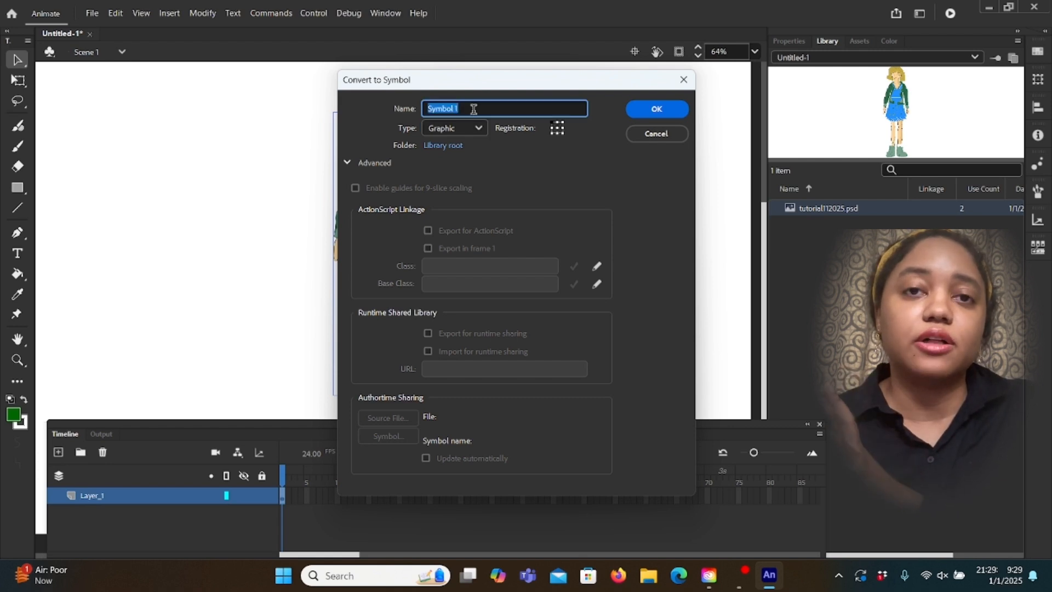
type("girlinblue")
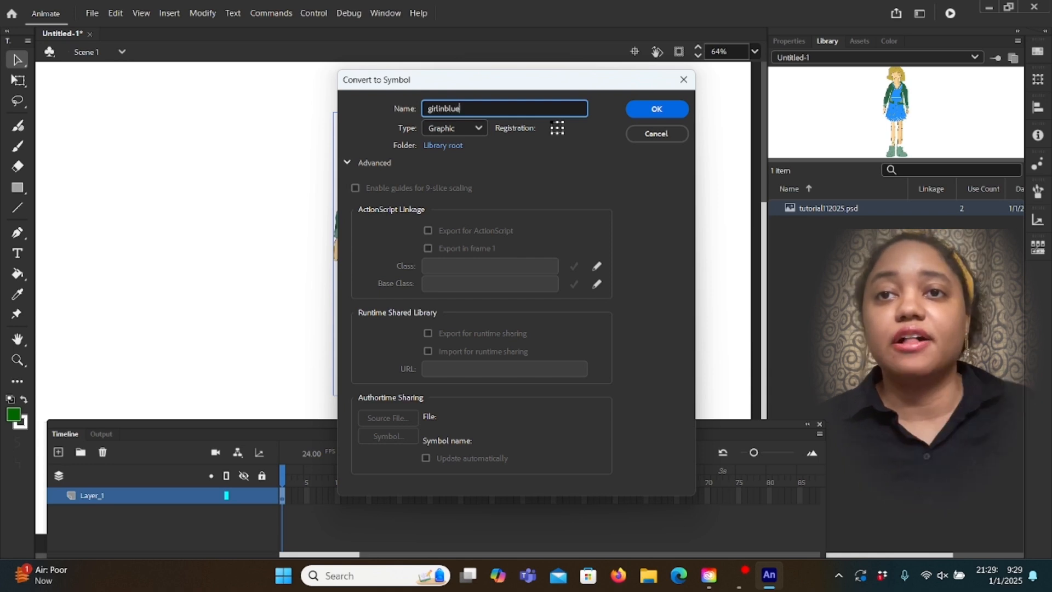
left_click(529, 166)
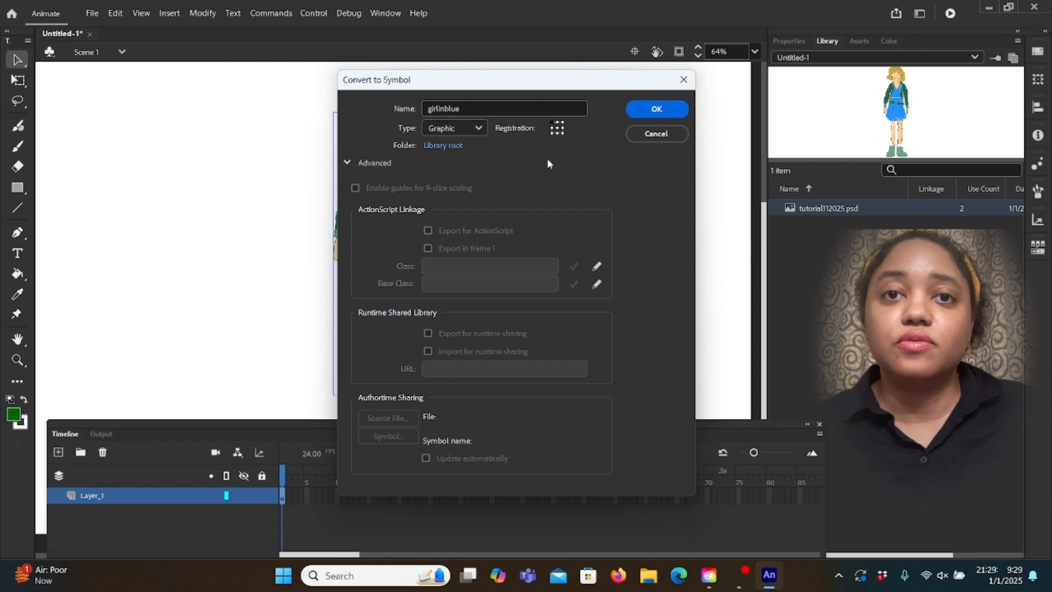
left_click(640, 105)
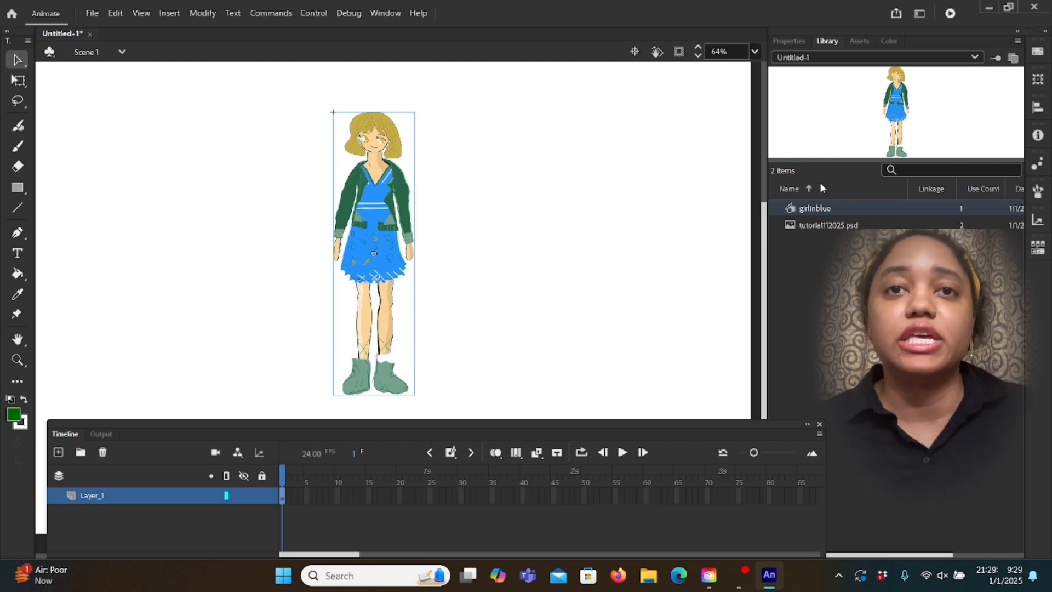
Move the girl to the left side of the stage and place a second girlinblue instance from the library near the middle.
double_click(374, 196)
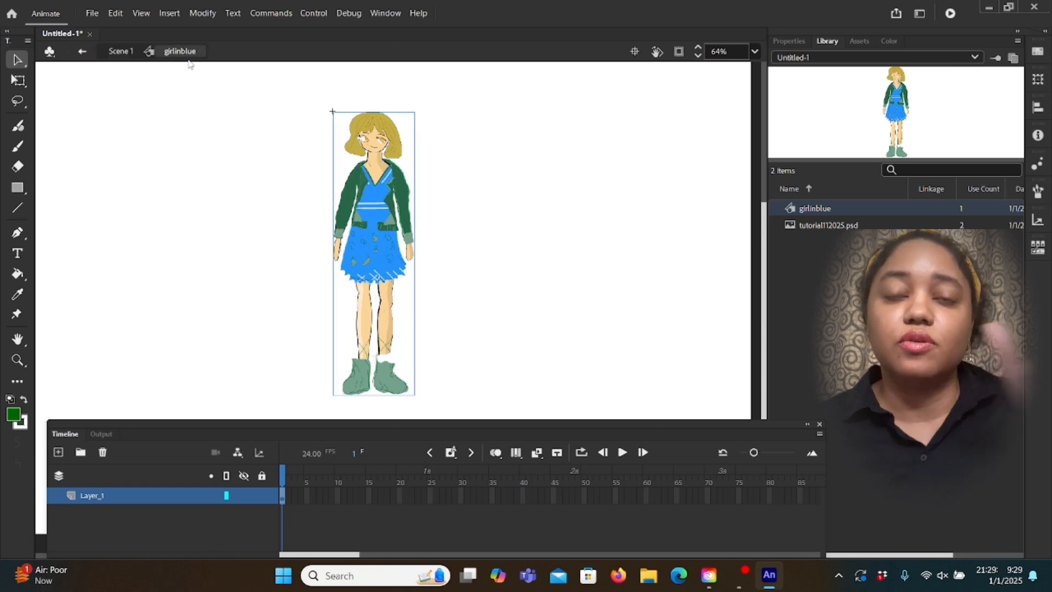
double_click(515, 205)
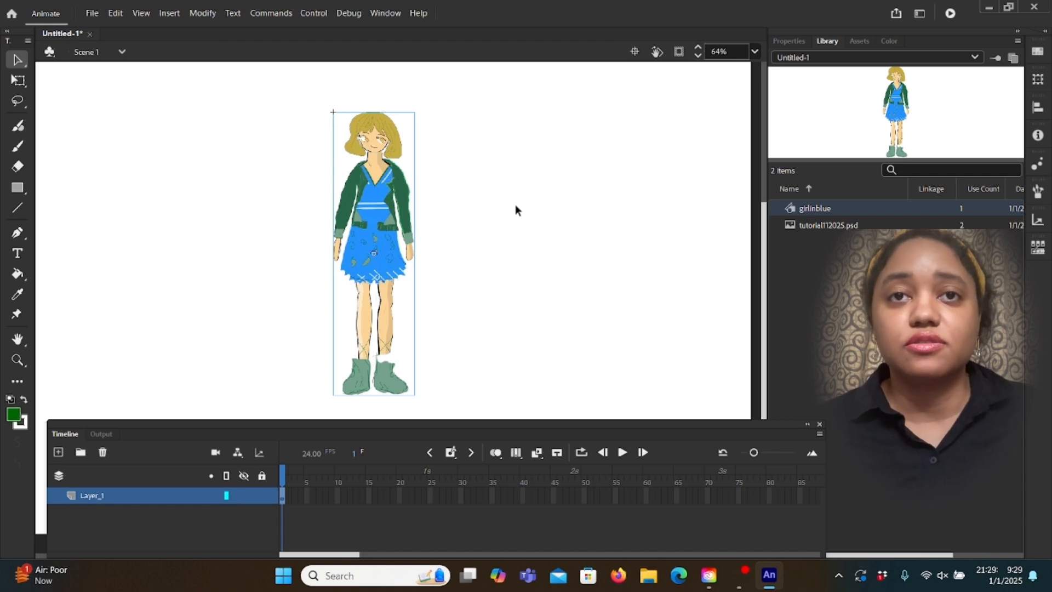
left_click_drag(328, 203, 158, 192)
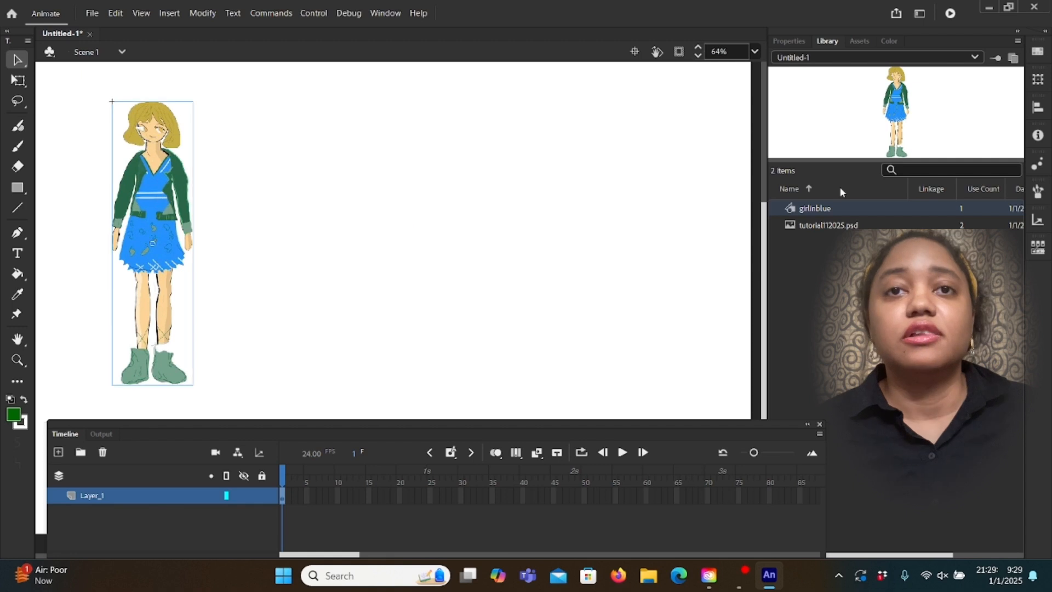
left_click_drag(830, 213, 470, 246)
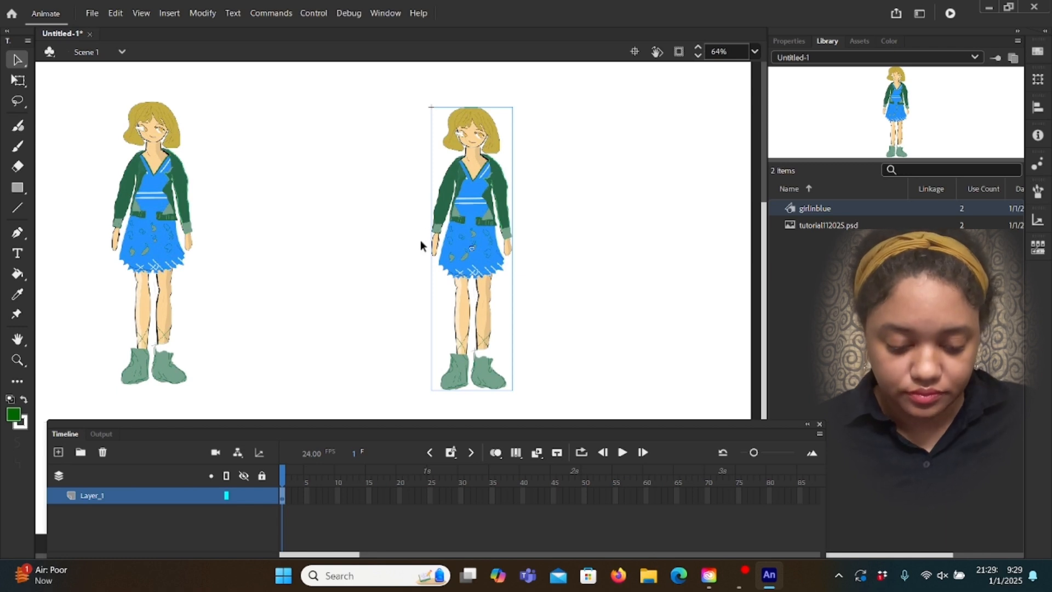
left_click_drag(472, 237, 401, 234)
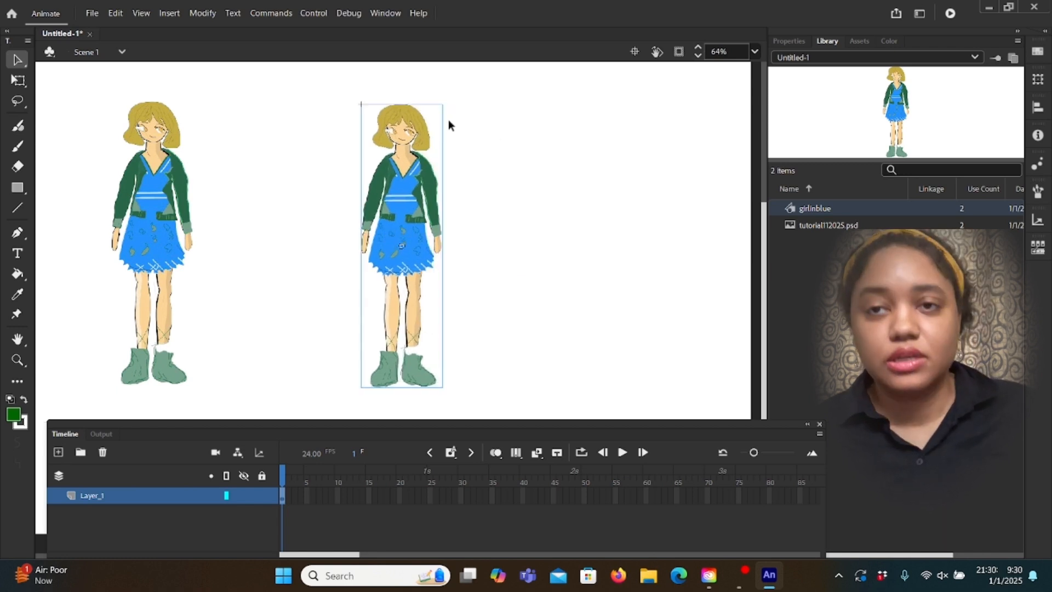
Enlarge the middle girl with Free Transform, mainly in width, and place a third girlinblue instance on the right side of the stage.
left_click(18, 82)
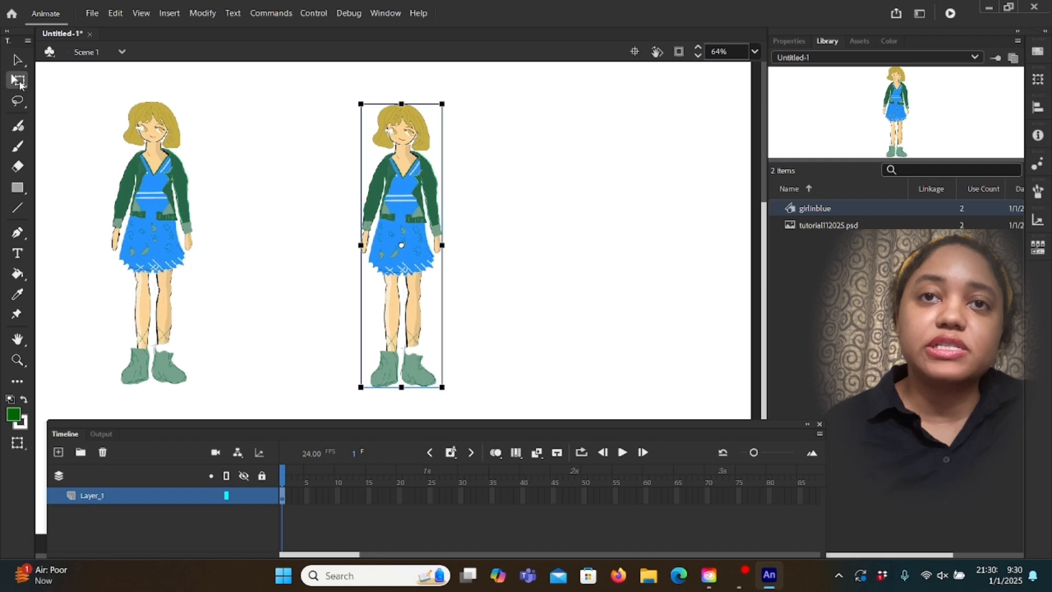
left_click_drag(442, 103, 500, 80)
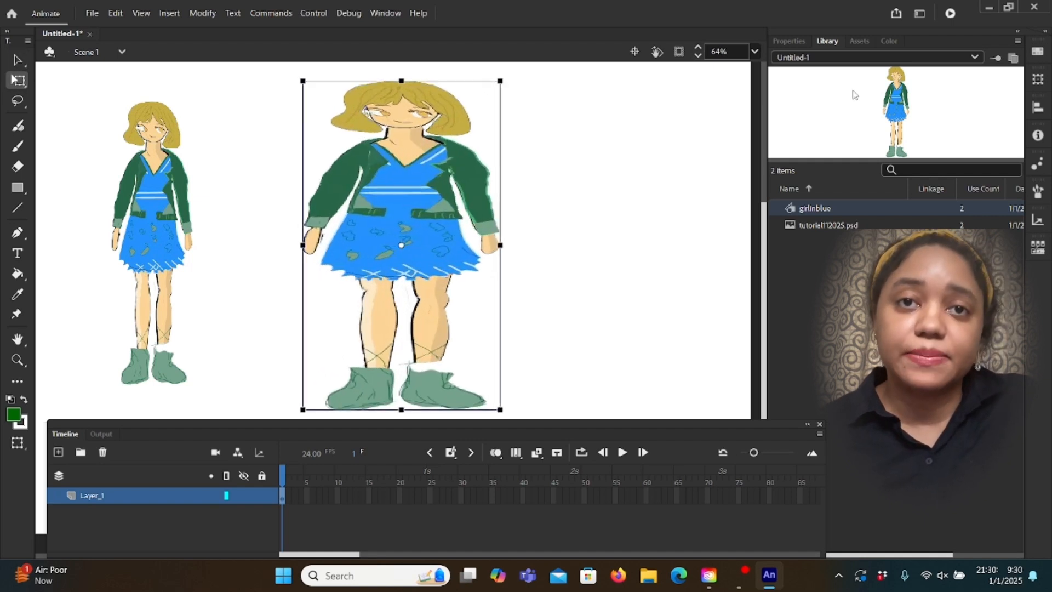
left_click_drag(787, 214, 640, 236)
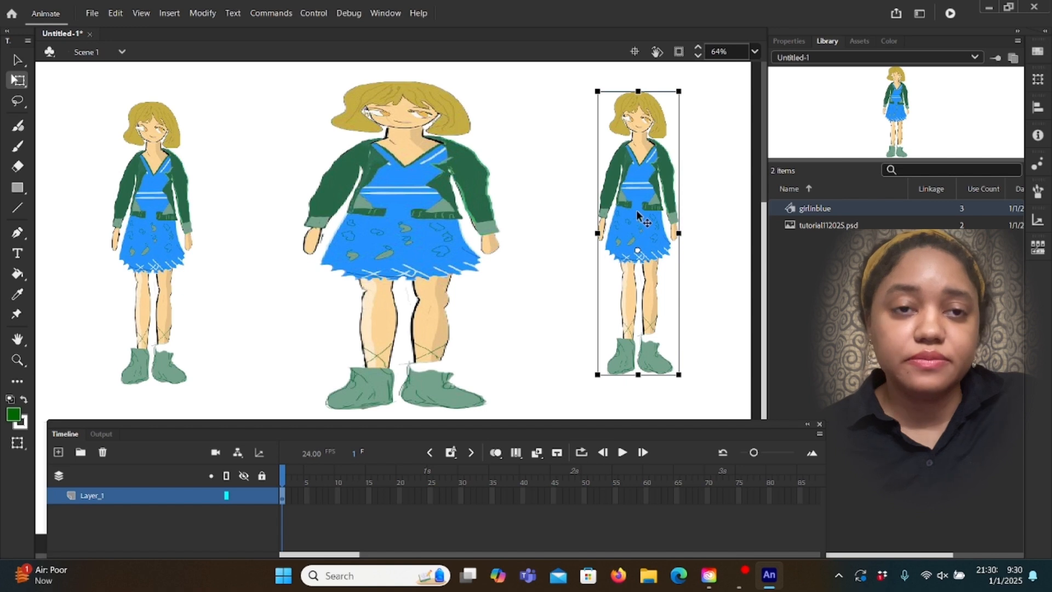
left_click_drag(637, 211, 636, 234)
Squeeze the middle girl instance horizontally into a very narrow figure.
left_click(429, 192)
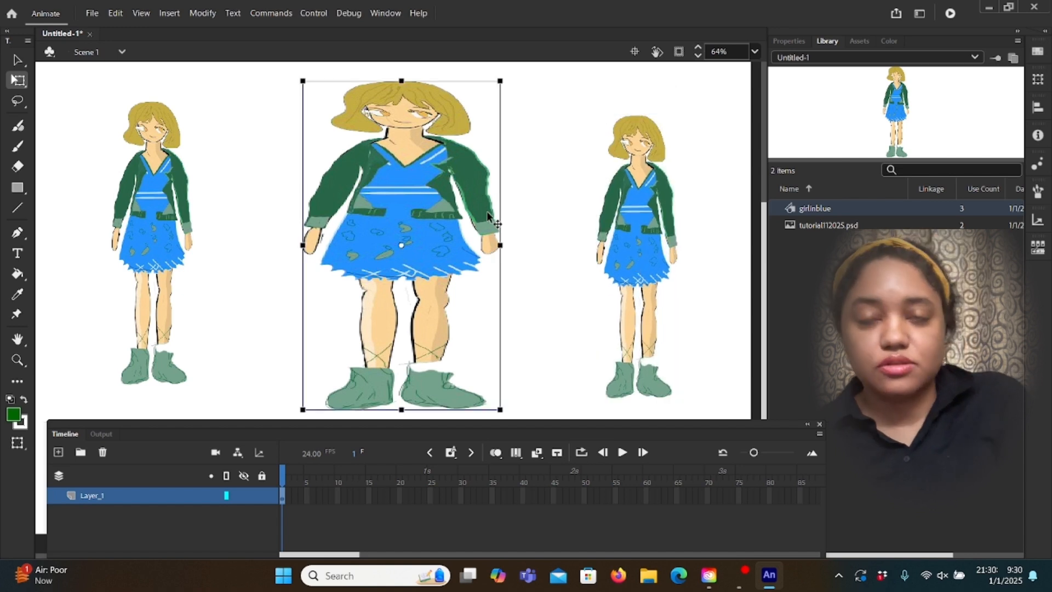
left_click_drag(500, 245, 418, 245)
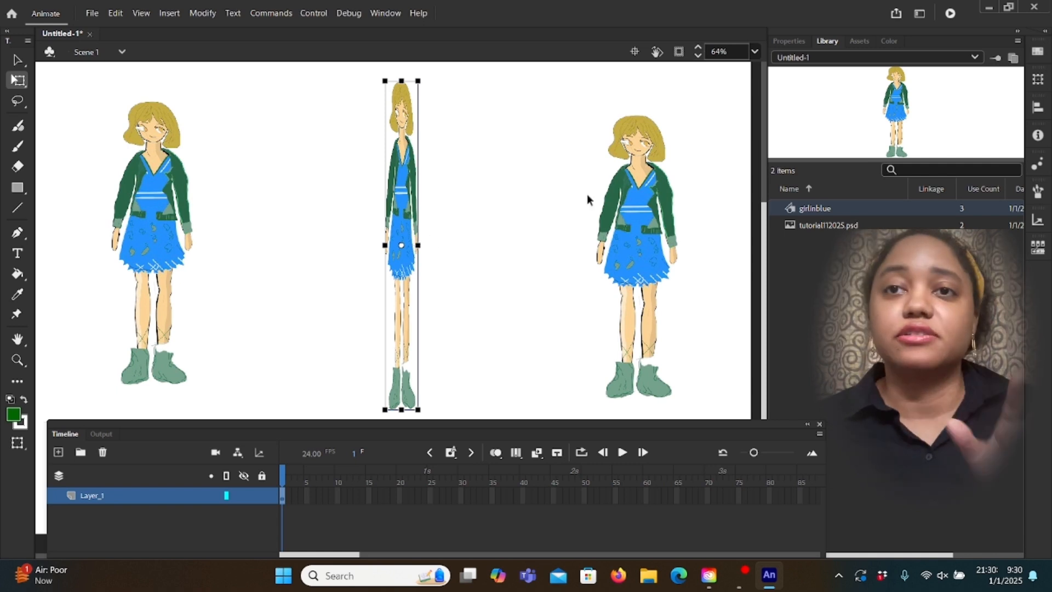
Open the girlinblue symbol for editing from its right-hand instance and from the library, and return to Scene 1.
double_click(654, 206)
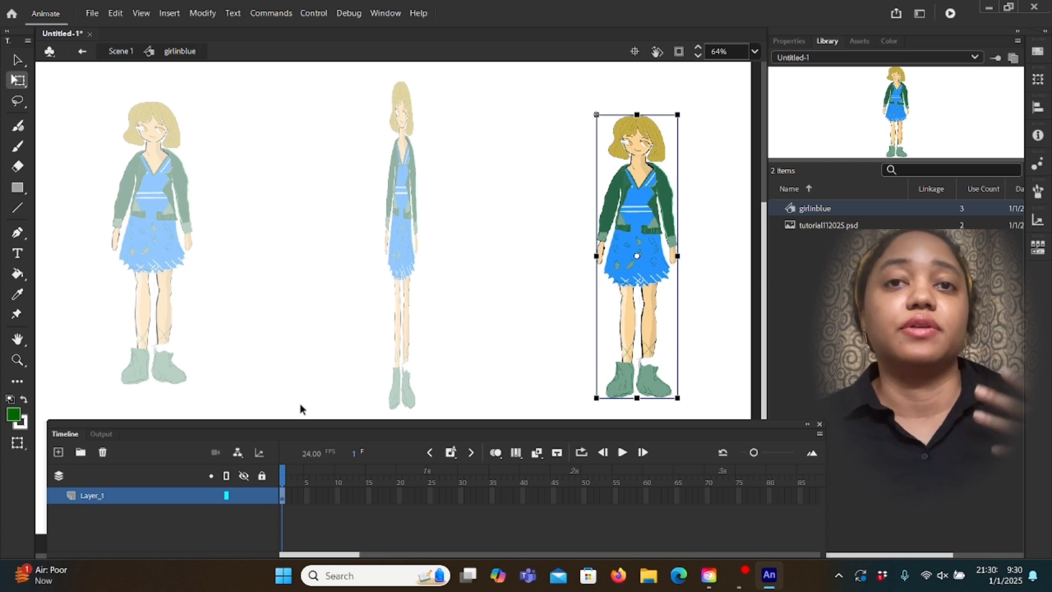
double_click(898, 110)
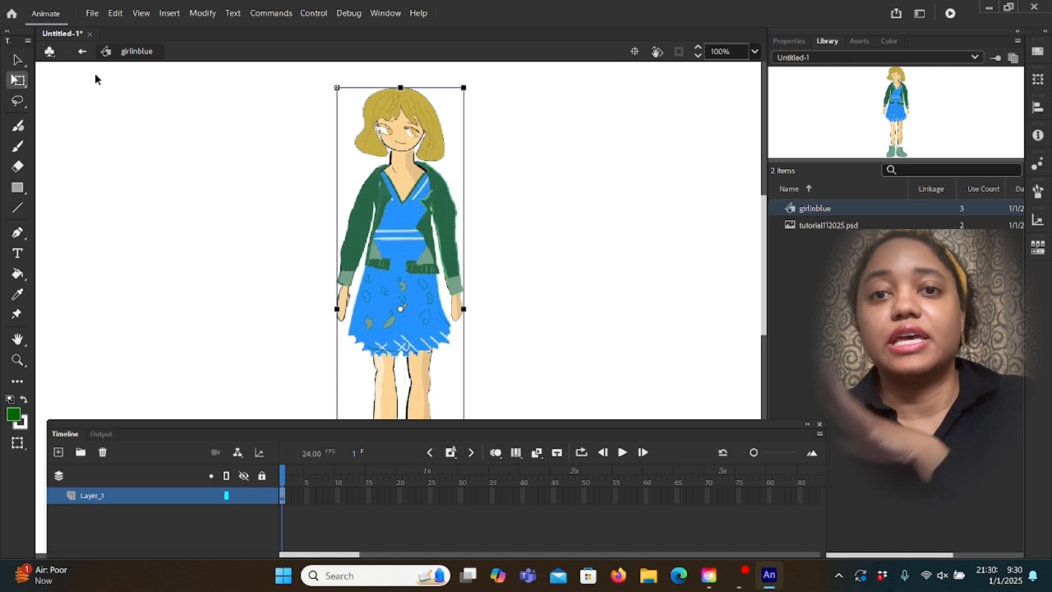
left_click(83, 52)
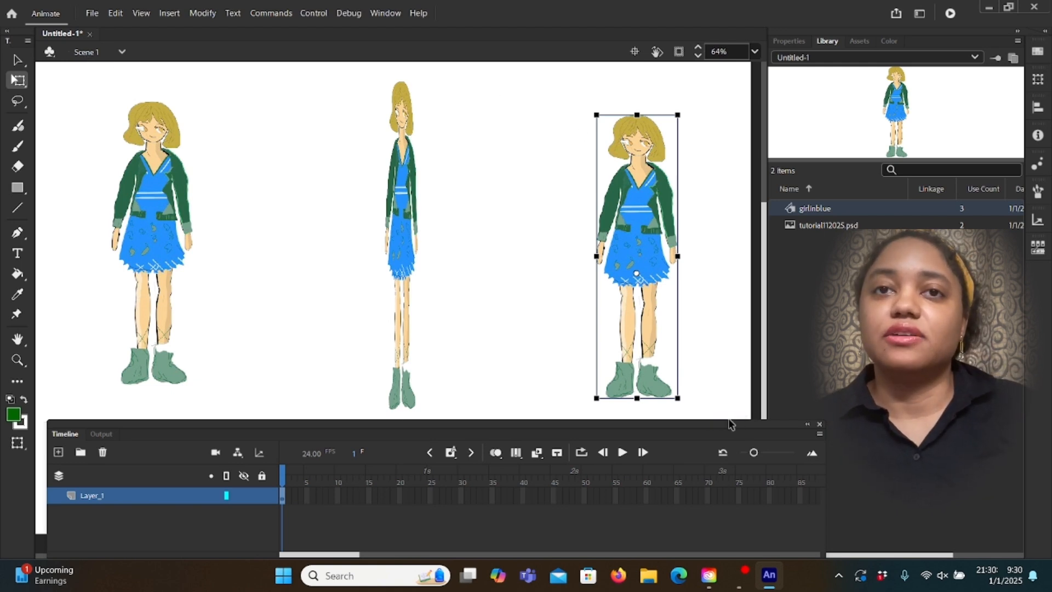
Shift the timeline clear of the library controls and create a library folder named Characters.
left_click_drag(737, 423, 671, 418)
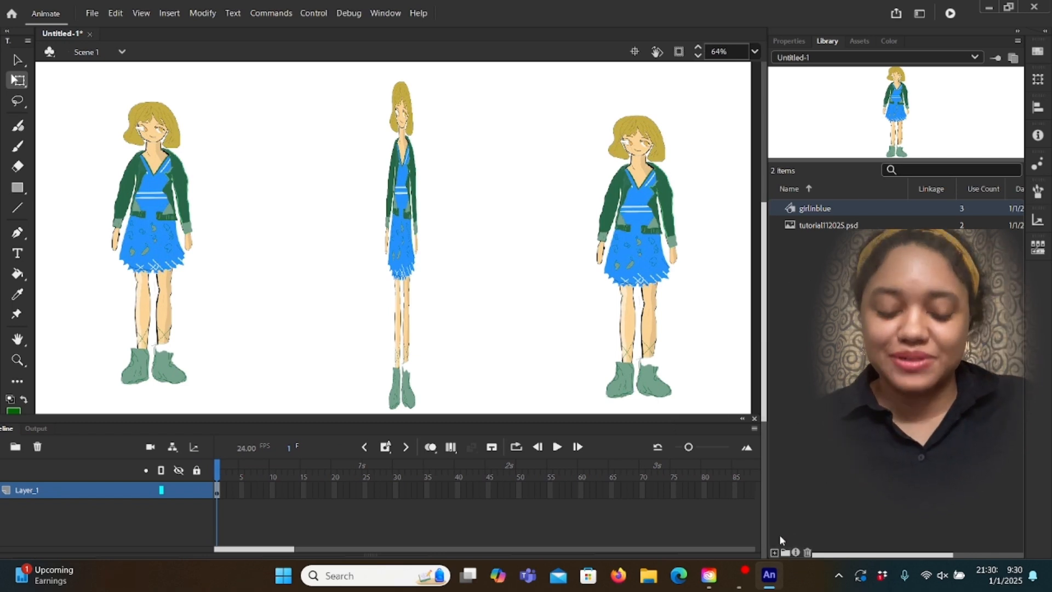
left_click(785, 554)
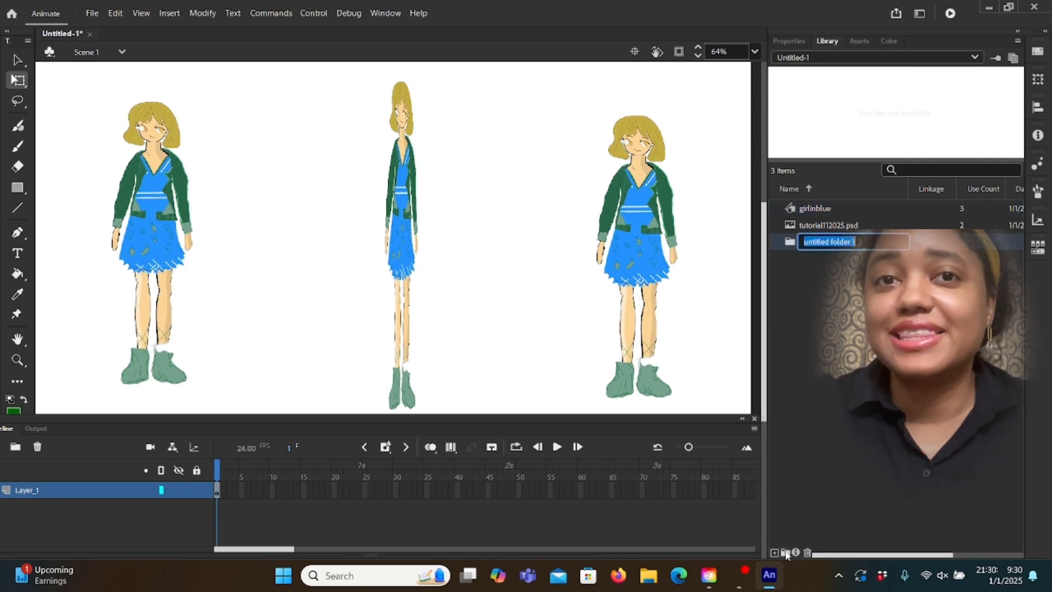
type("c")
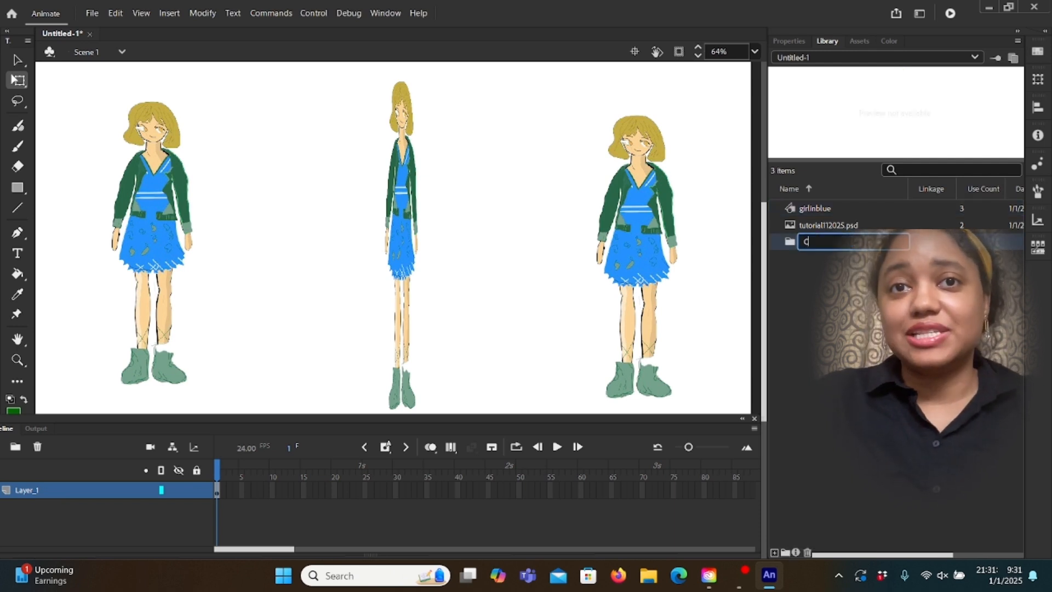
type("haracters")
key("Return")
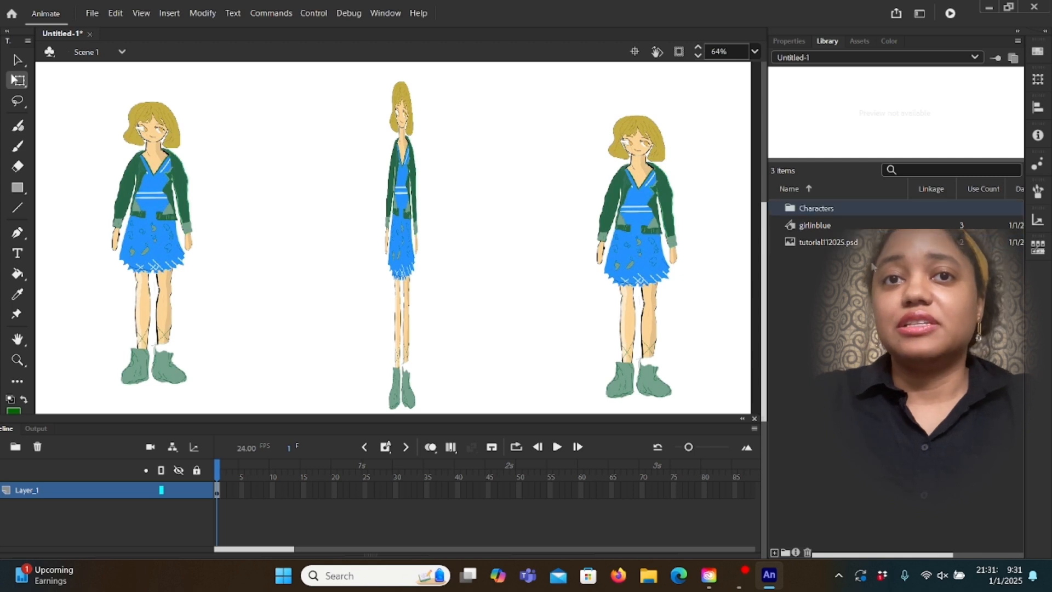
Put the girlinblue symbol into the Characters folder and leave the folder expanded.
left_click(850, 226)
left_click_drag(850, 222, 849, 207)
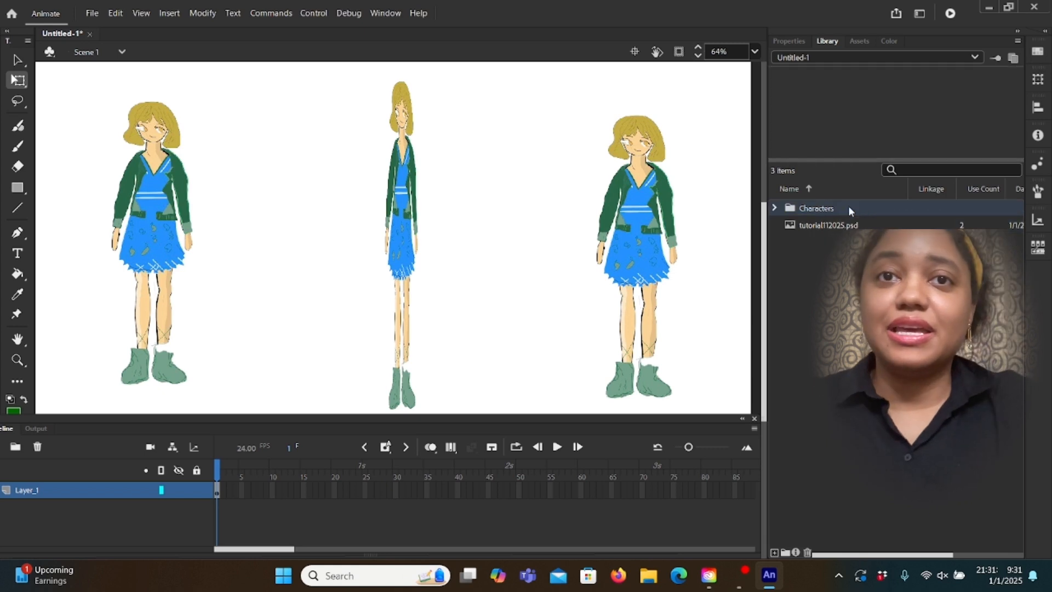
left_click(775, 208)
left_click(775, 208)
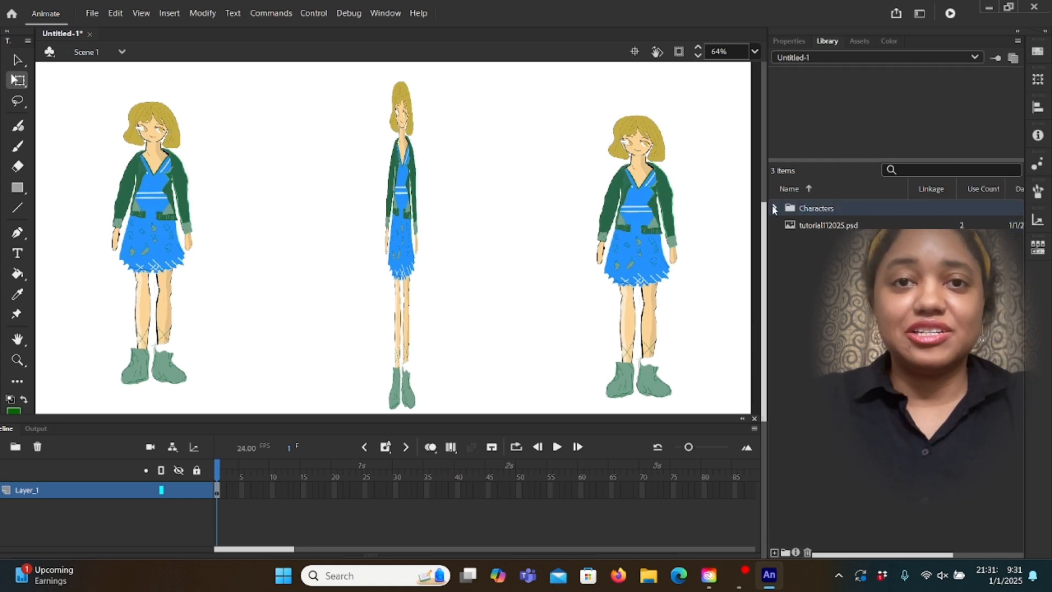
left_click(774, 209)
left_click(775, 208)
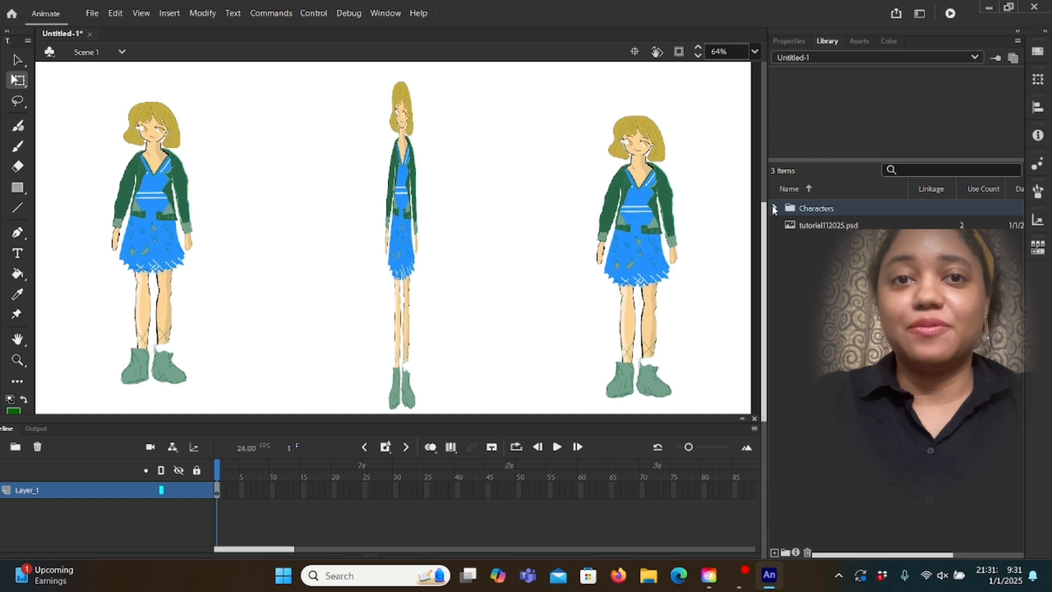
left_click(774, 208)
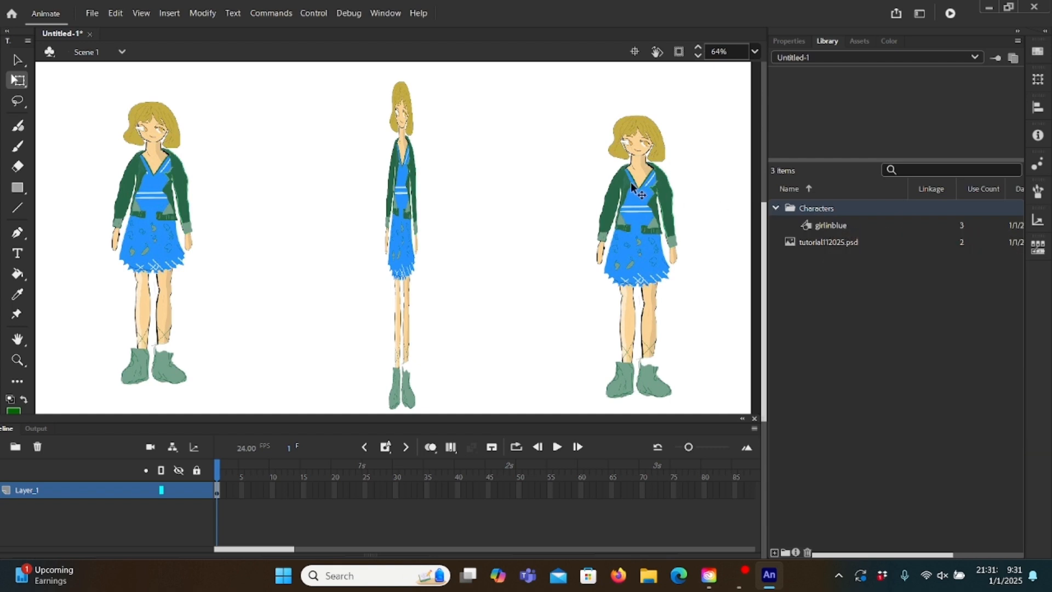
Open the girlinblue symbol from the library and move its figure to the left of the registration point.
left_click(850, 227)
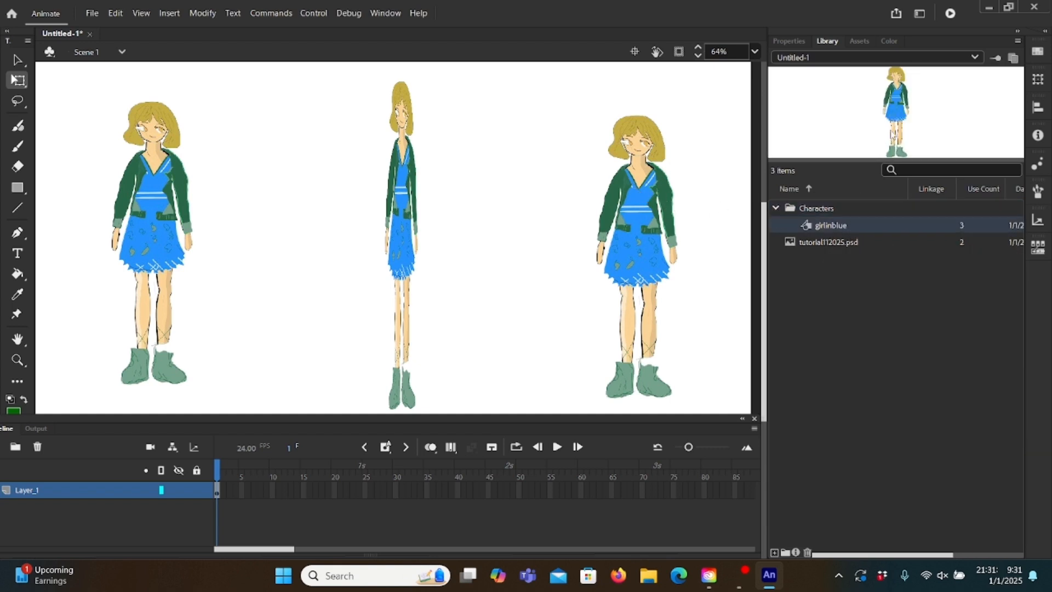
double_click(902, 114)
left_click_drag(409, 177, 247, 160)
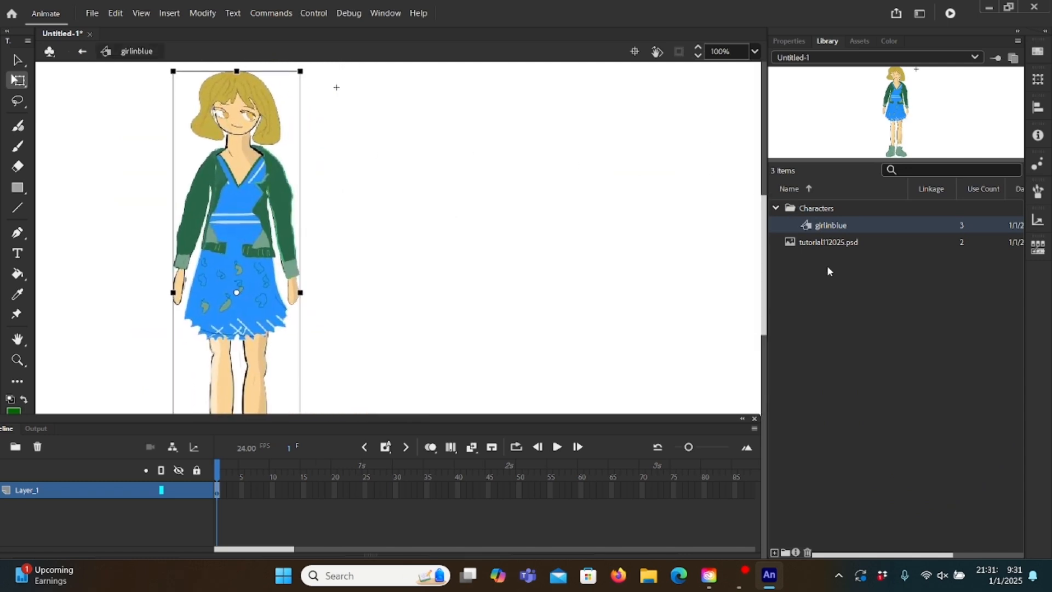
Add a copy of tutorial112025.psd beside the figure inside the symbol, level it with the original, and return to Scene 1.
left_click_drag(831, 245, 654, 261)
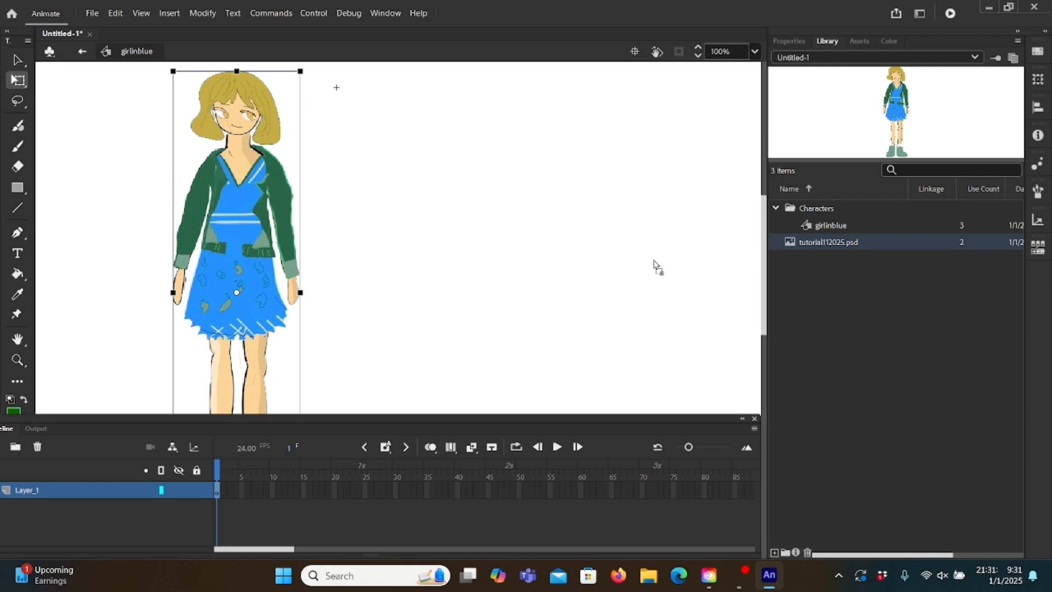
left_click_drag(544, 215, 544, 216)
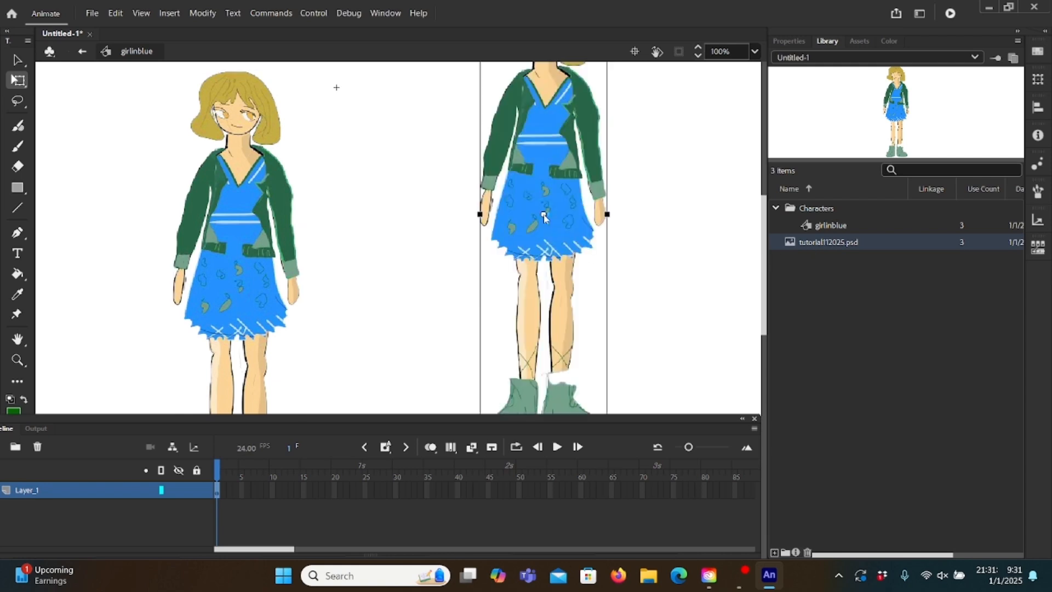
left_click_drag(546, 148, 471, 230)
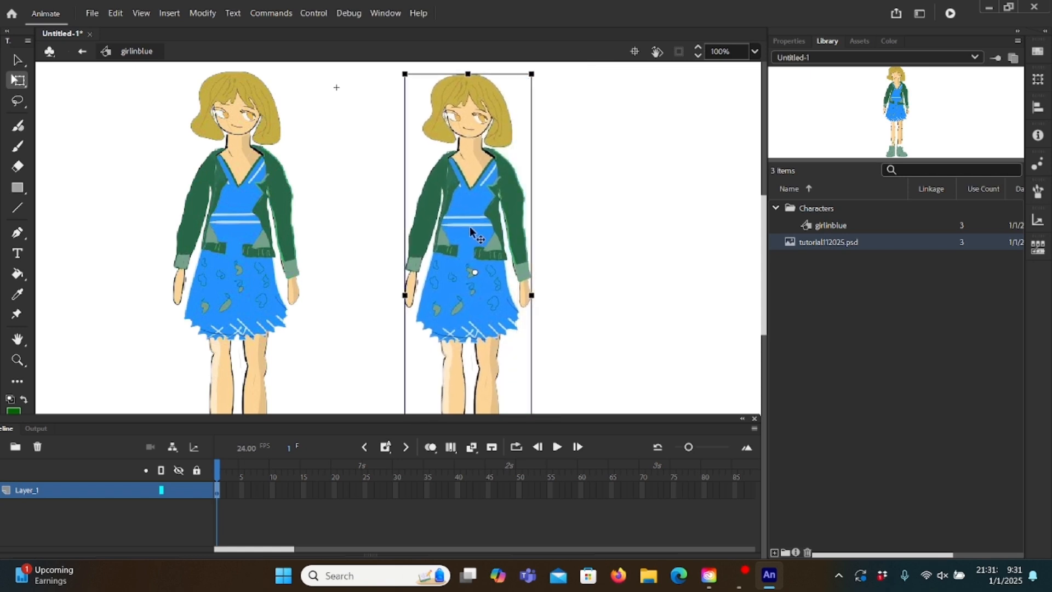
left_click(644, 229)
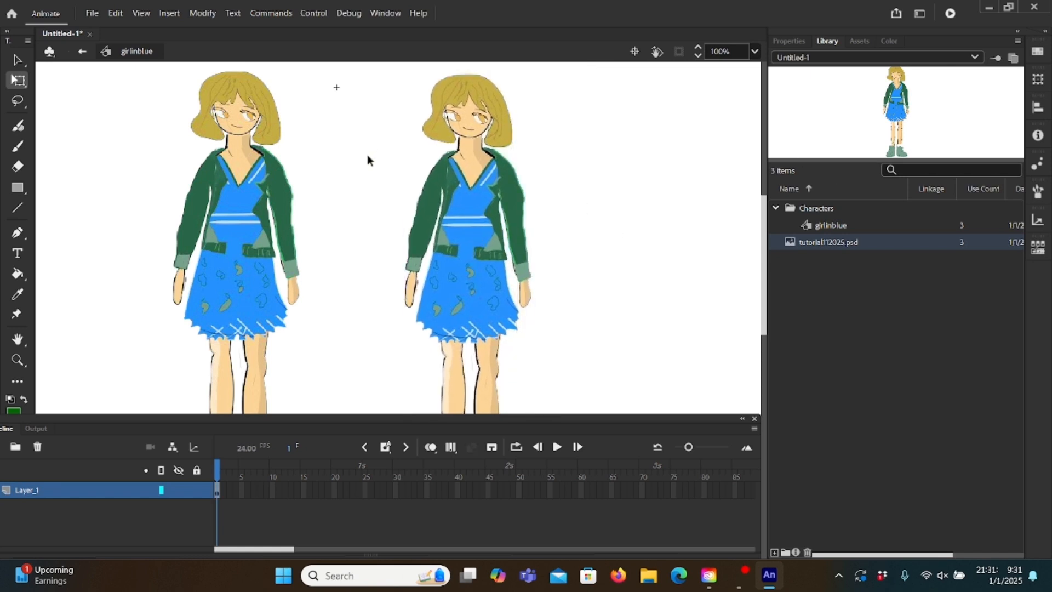
left_click(84, 52)
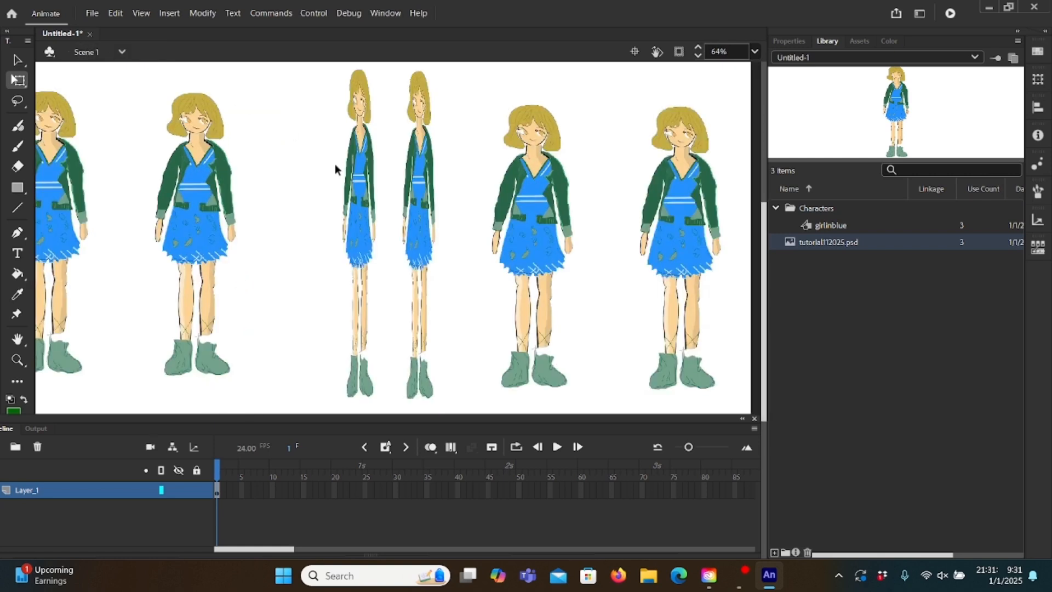
Widen the narrow middle girlinblue instance and reposition it between the other two instances.
left_click(368, 178)
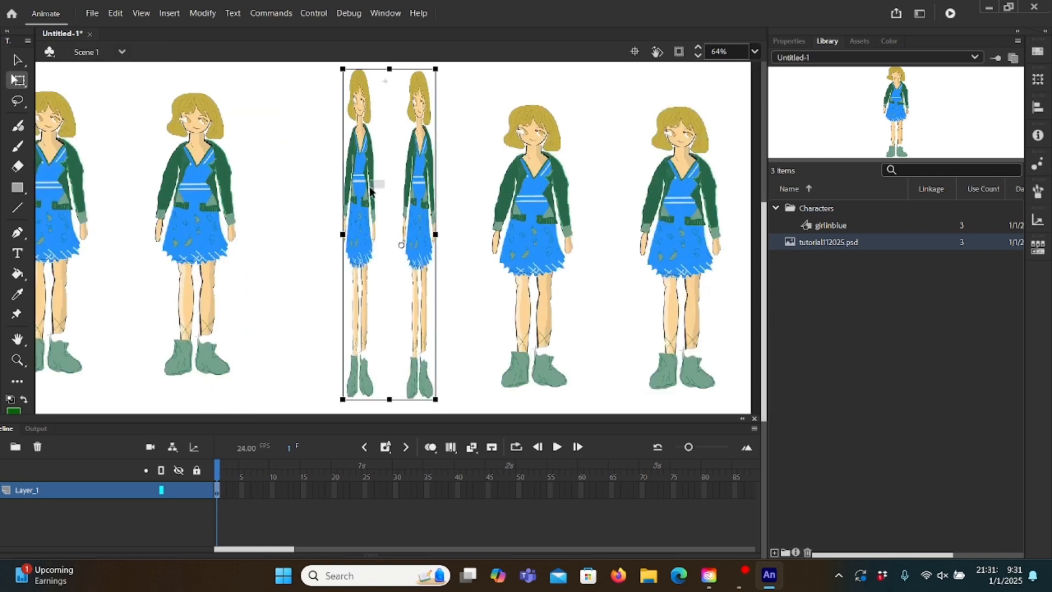
left_click(379, 188)
left_click_drag(357, 192, 386, 196)
left_click_drag(405, 240, 437, 241)
left_click_drag(387, 191, 409, 195)
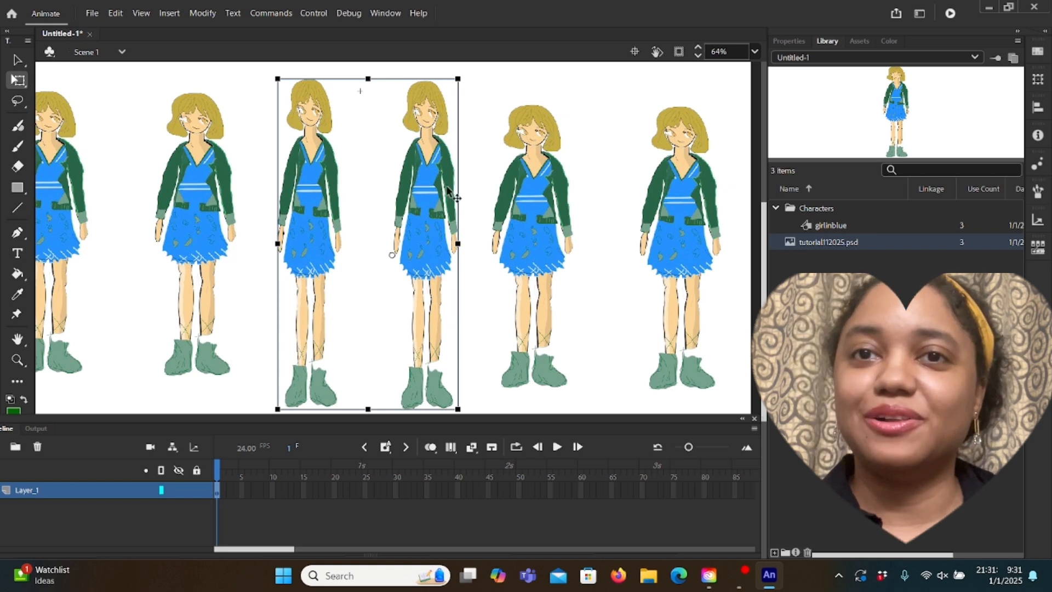
mouse_move(748, 579)
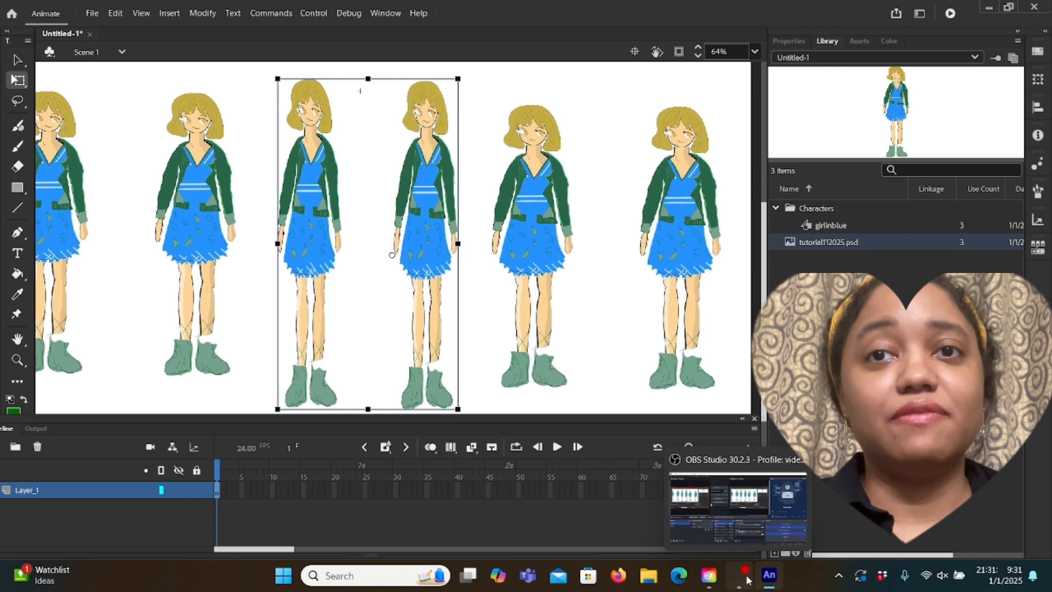